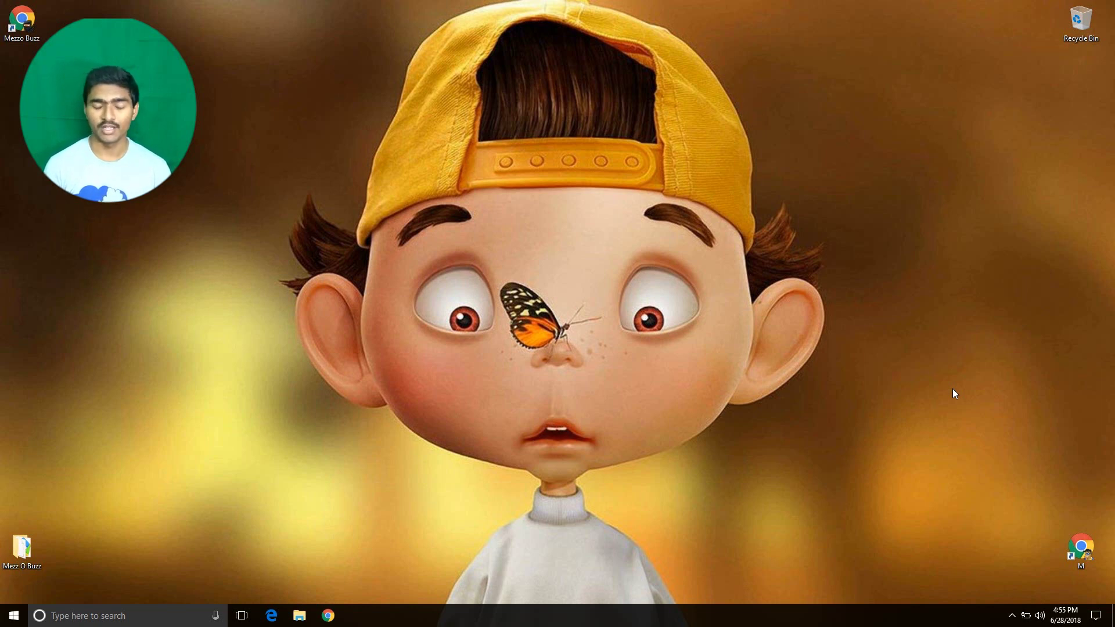
pyautogui.rightClick(215, 226)
pyautogui.click(233, 264)
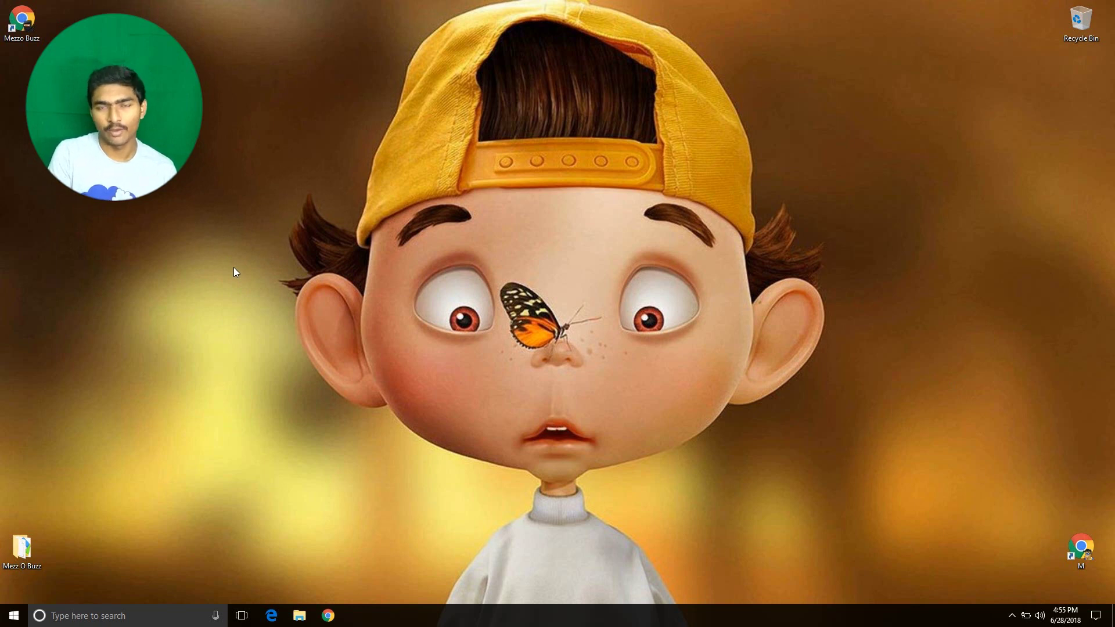
# - Search Google for "memu" in Chrome and open the official MEmu website from the results
pyautogui.doubleClick(37, 23)
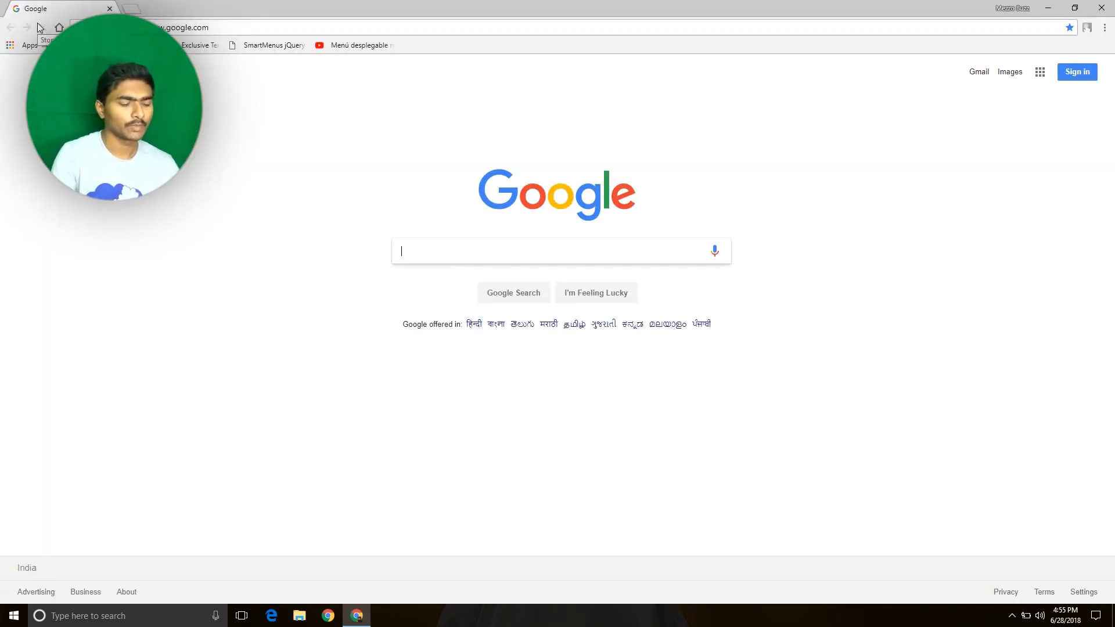
pyautogui.write('memu')
pyautogui.press('Return')
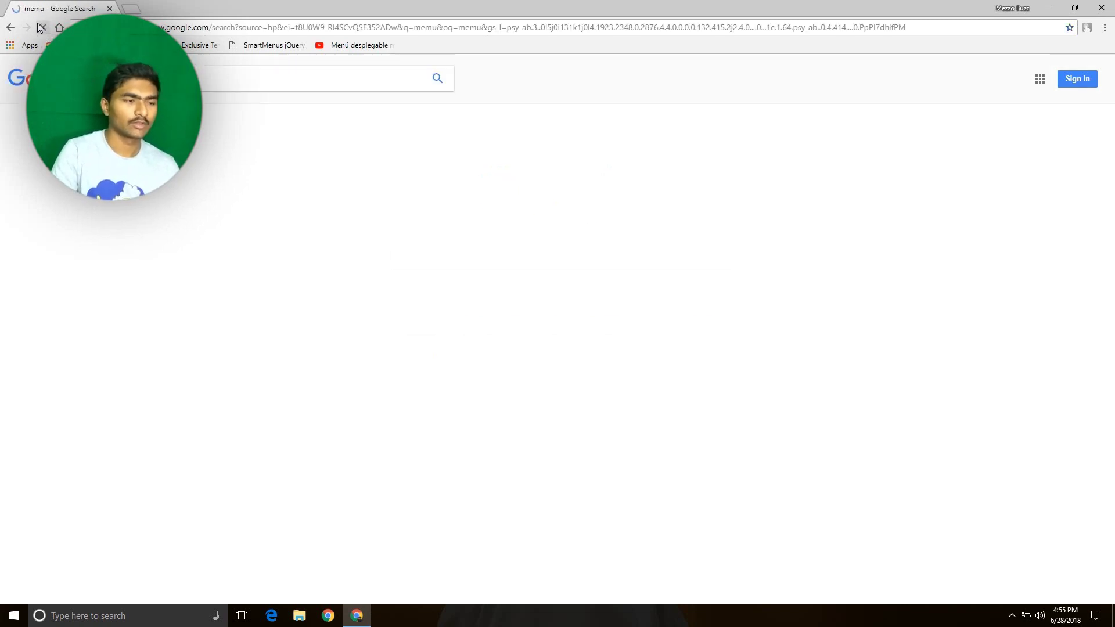
pyautogui.click(348, 162)
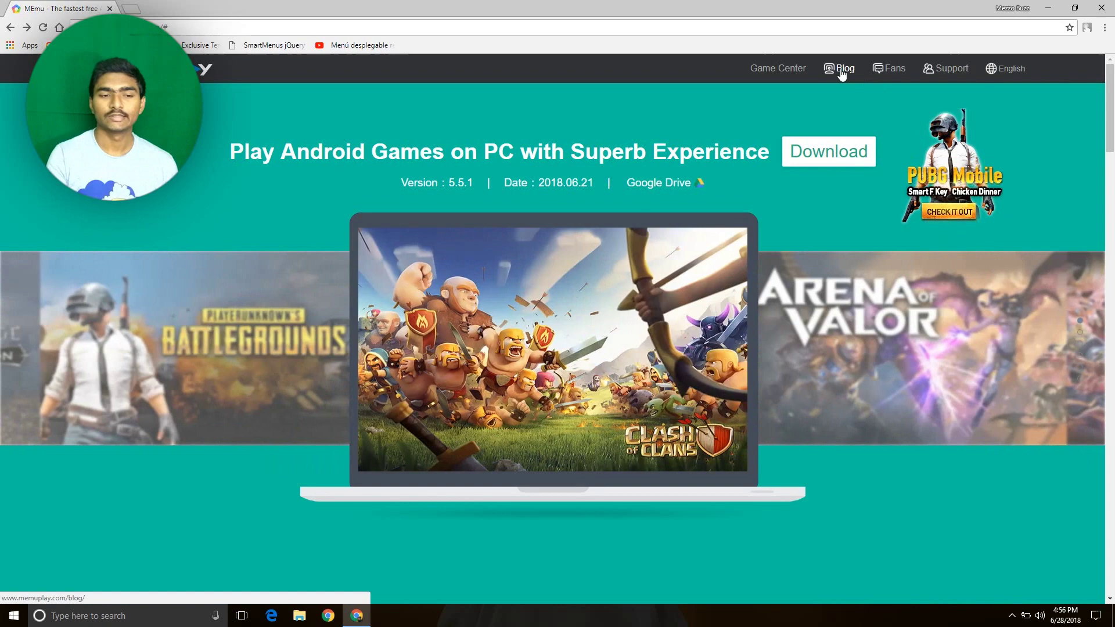
# - Download MEmu71-Beta-0614.ova from the "MEmu 5.5.1 is Released!" post on the MEmu blog, accepting Google Drive's unscanned-file download
pyautogui.click(841, 68)
pyautogui.scroll(-2, 415, 302)
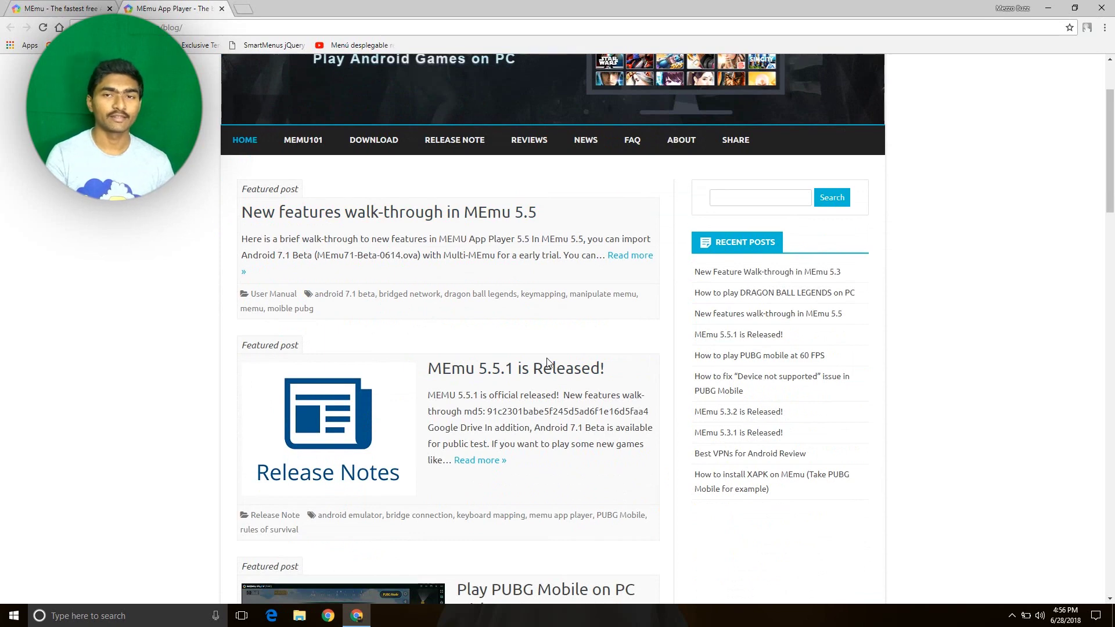
pyautogui.click(576, 372)
pyautogui.scroll(-2, 579, 372)
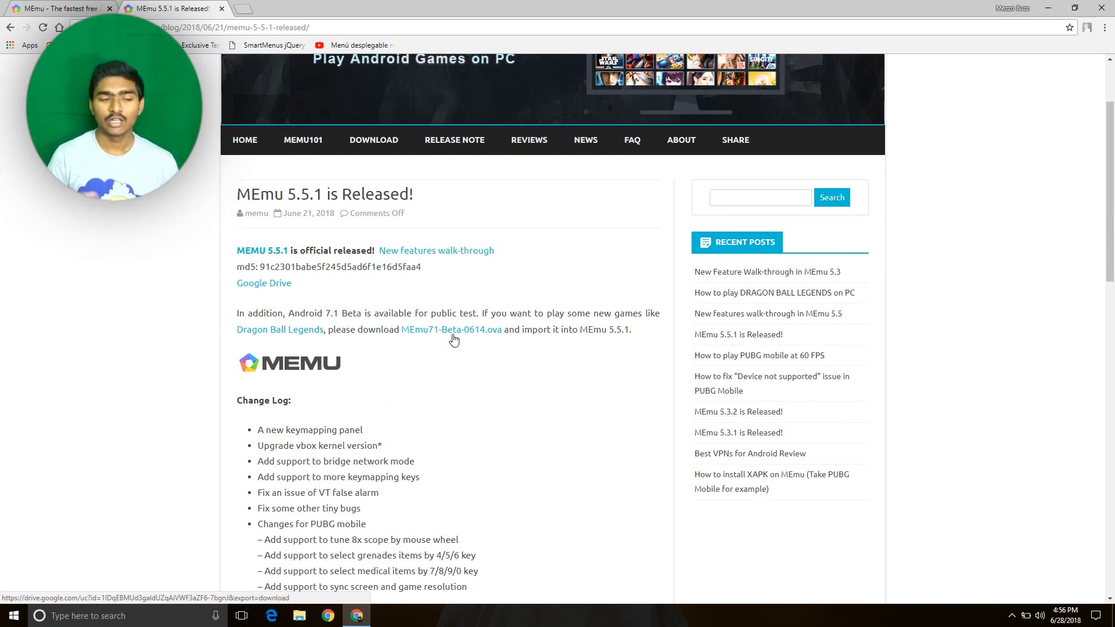
pyautogui.click(481, 334)
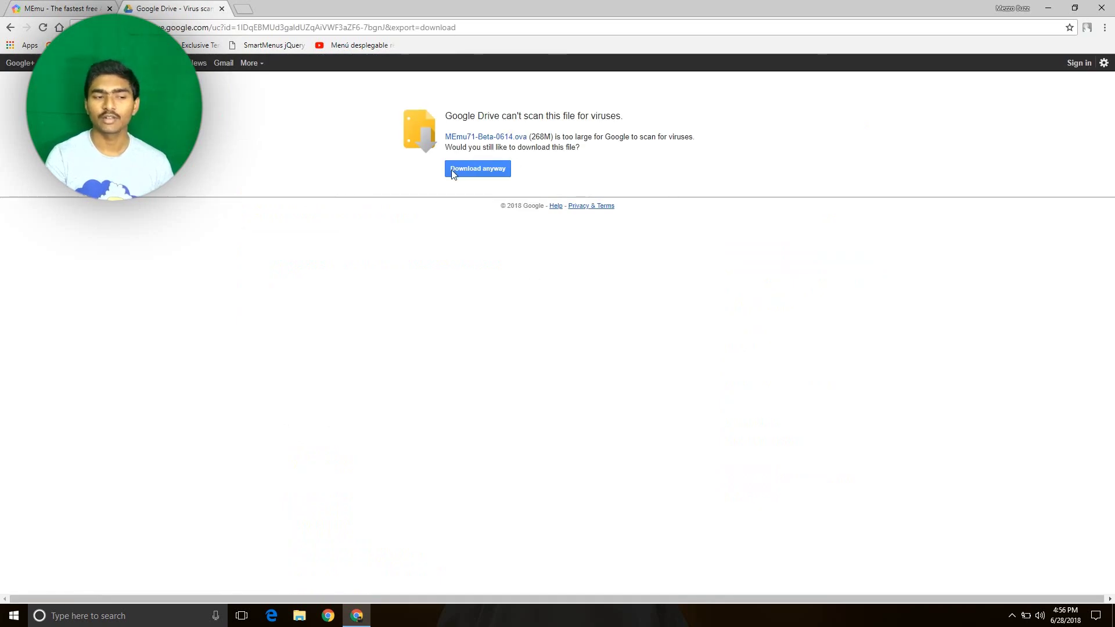
pyautogui.click(491, 172)
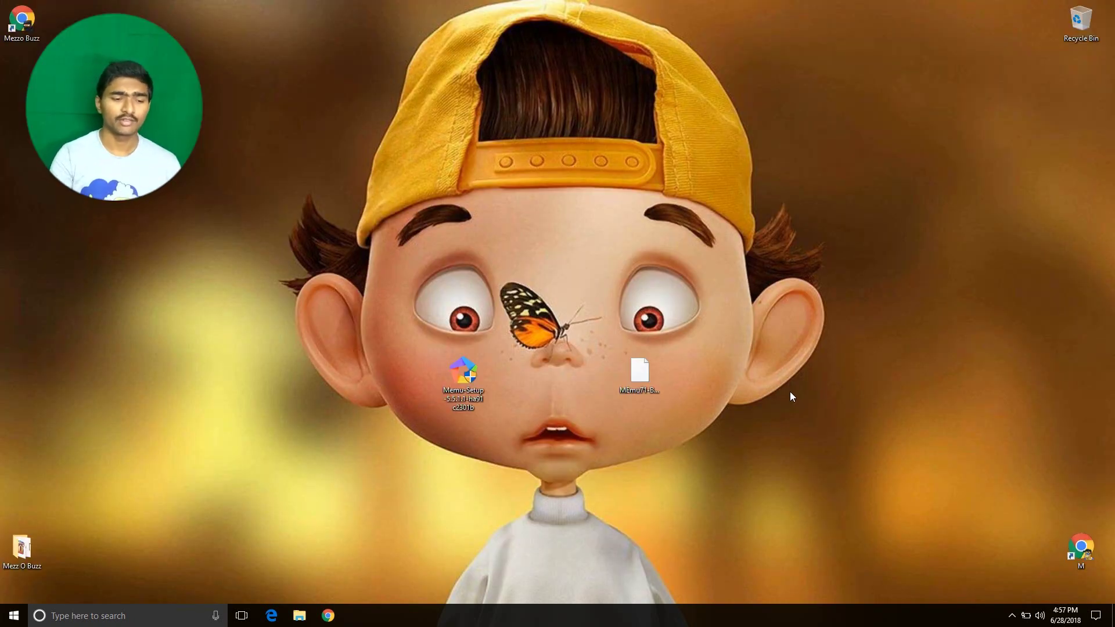
# - Install MEmu from the setup file on the desktop and close the installer without launching the emulator
pyautogui.moveTo(751, 440); pyautogui.dragTo(362, 349)
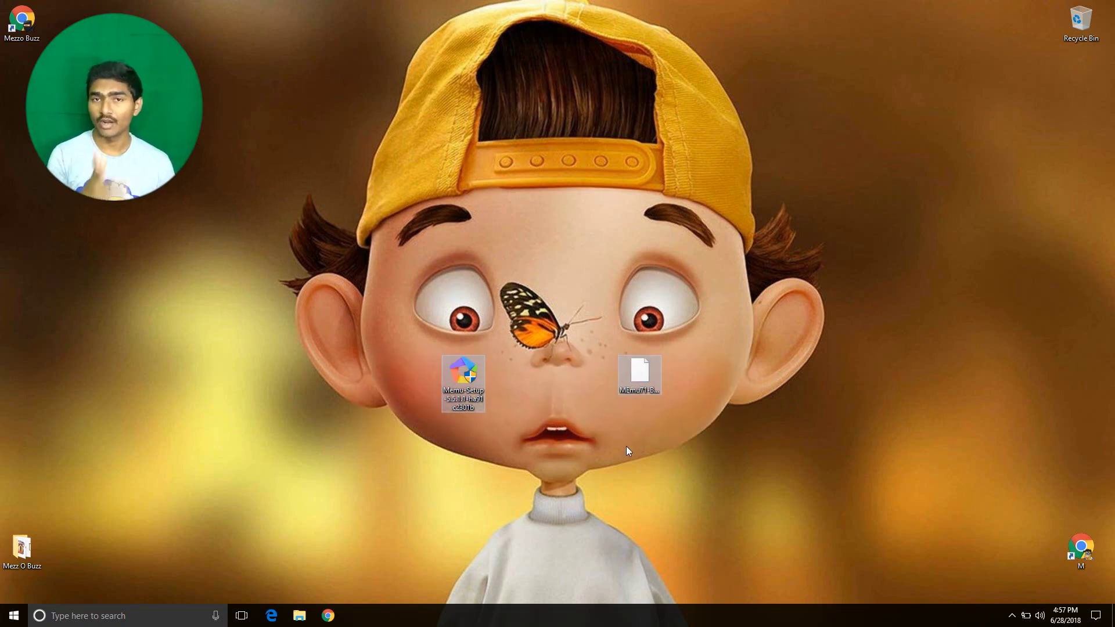
pyautogui.click(470, 379)
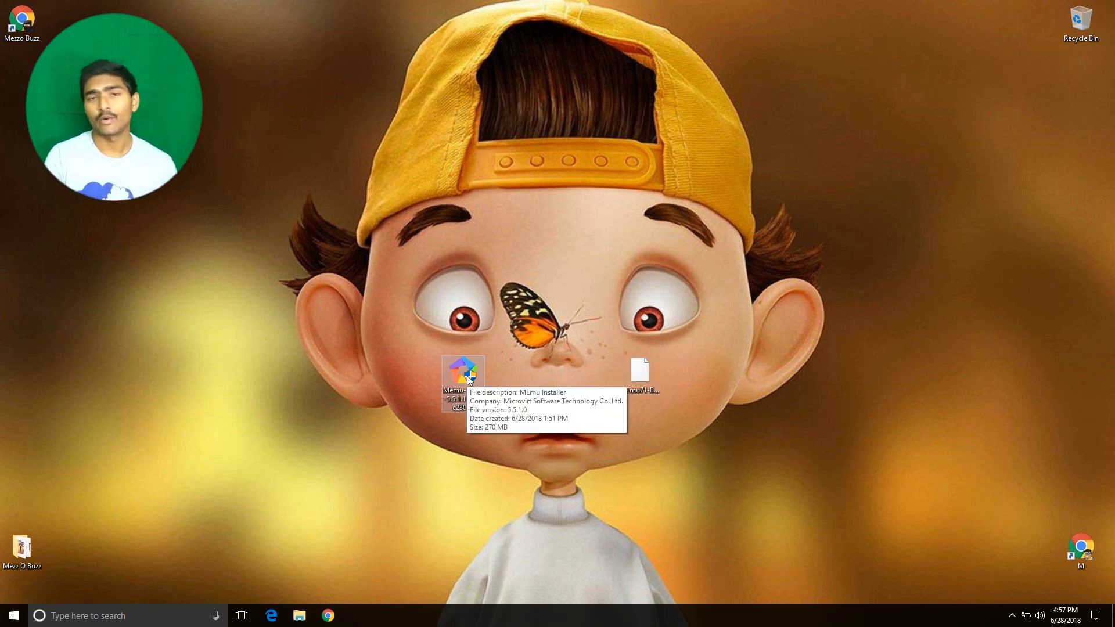
pyautogui.doubleClick(472, 382)
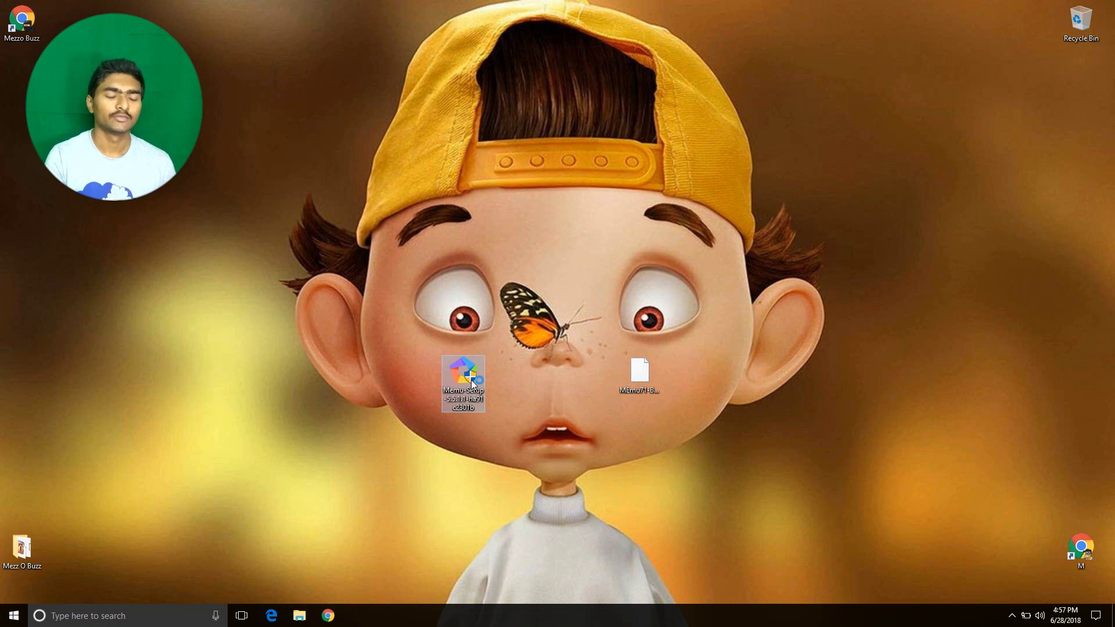
pyautogui.click(570, 374)
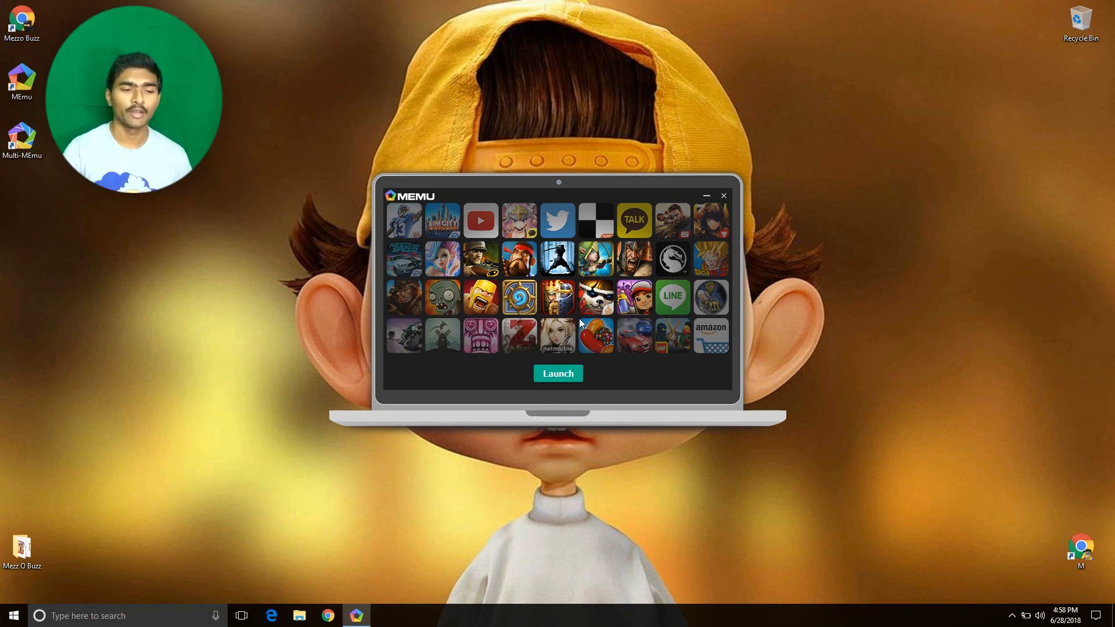
pyautogui.click(724, 195)
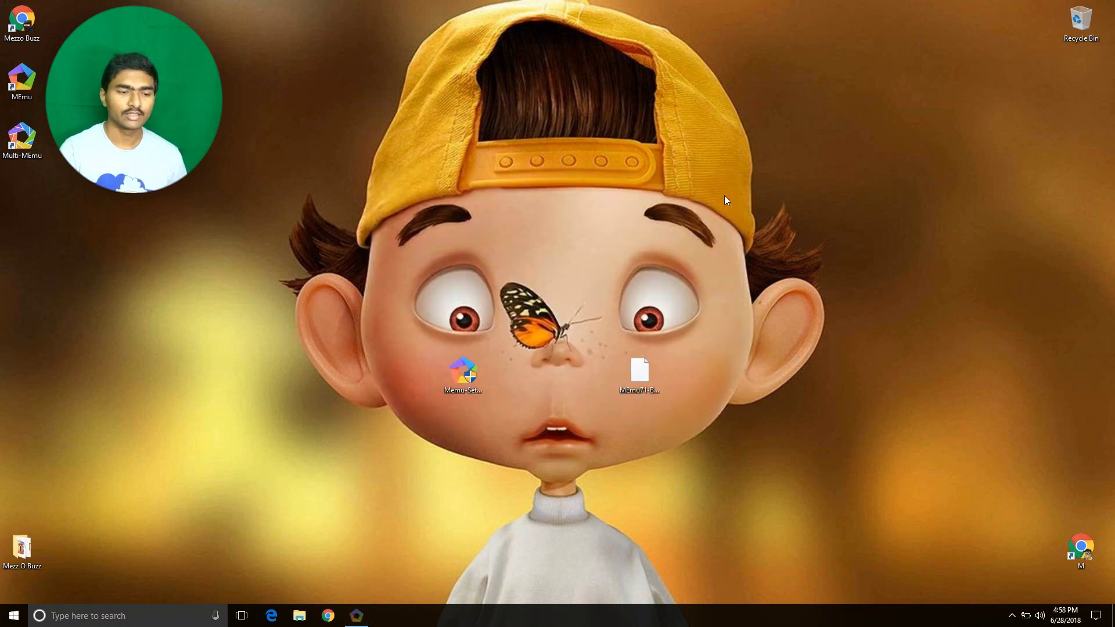
# - Open Multi-MEmu and import the image MEmu71-Beta-0614.ova from the Desktop folder as an additional instance
pyautogui.click(29, 150)
pyautogui.doubleClick(29, 150)
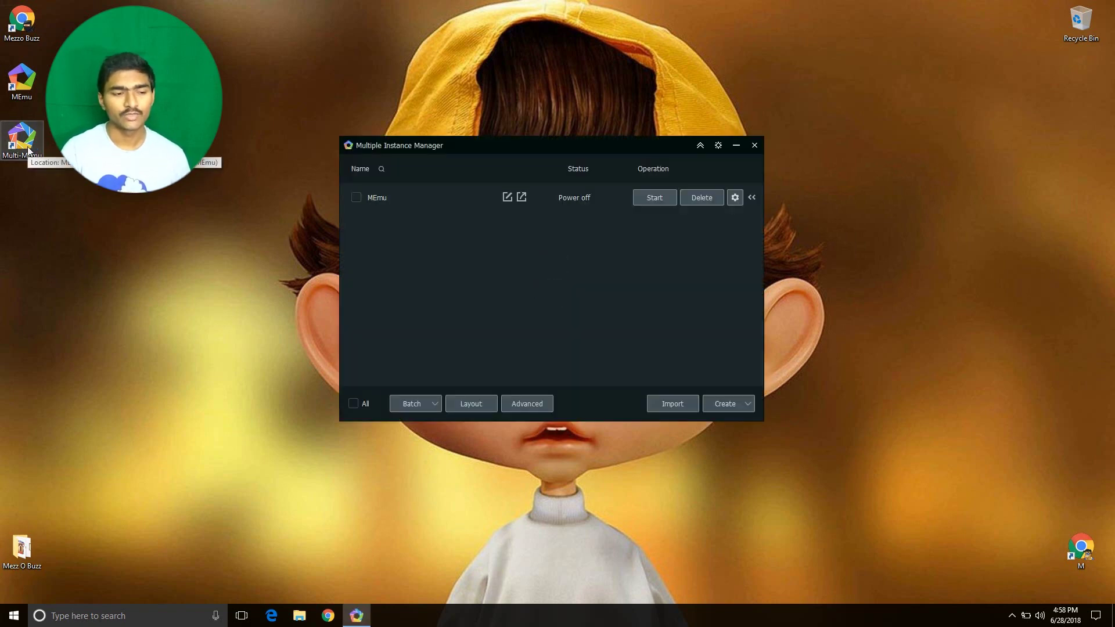
pyautogui.click(668, 403)
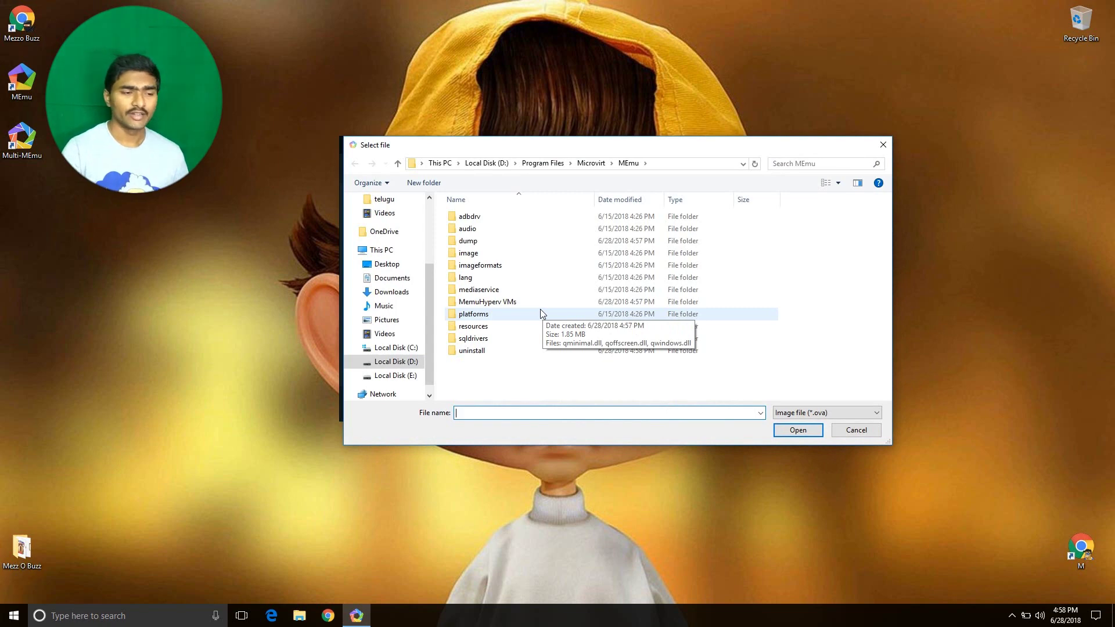
pyautogui.click(408, 265)
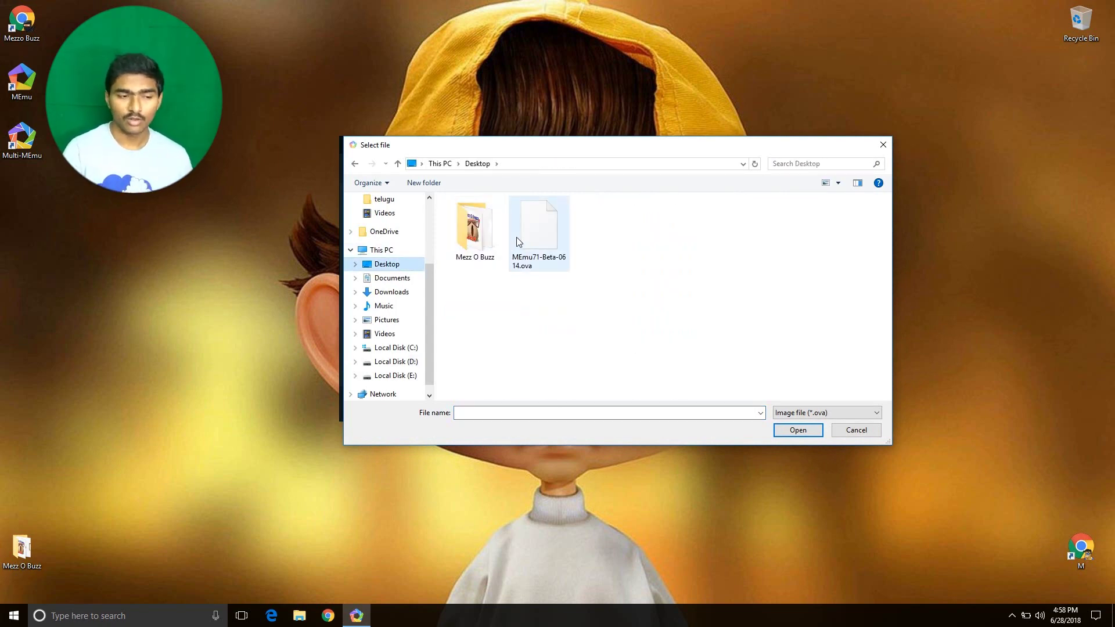
pyautogui.click(552, 242)
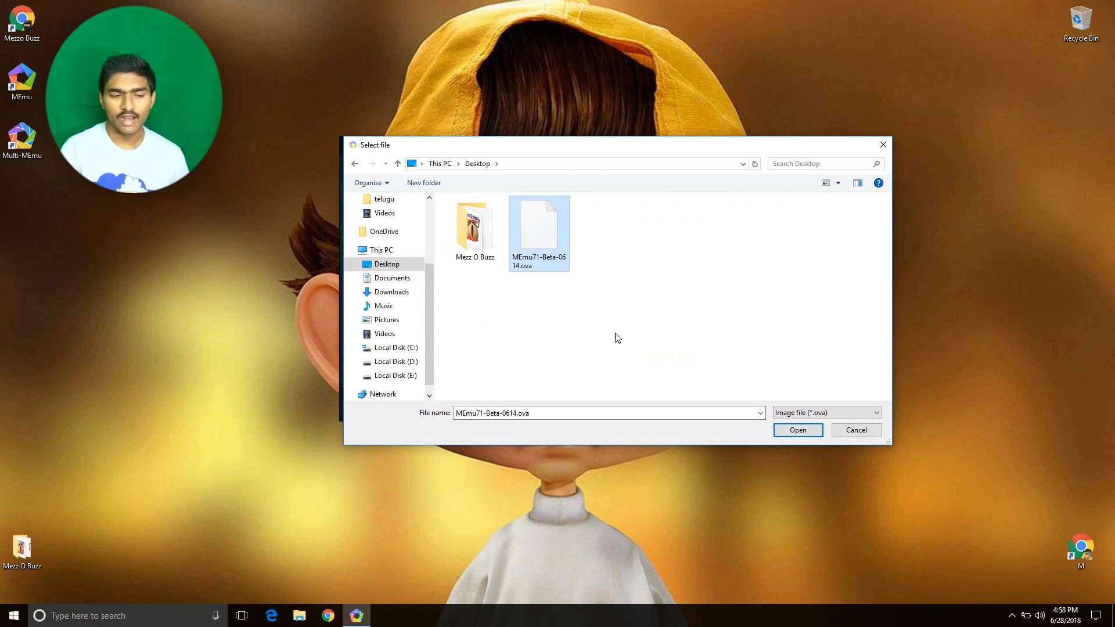
pyautogui.click(798, 430)
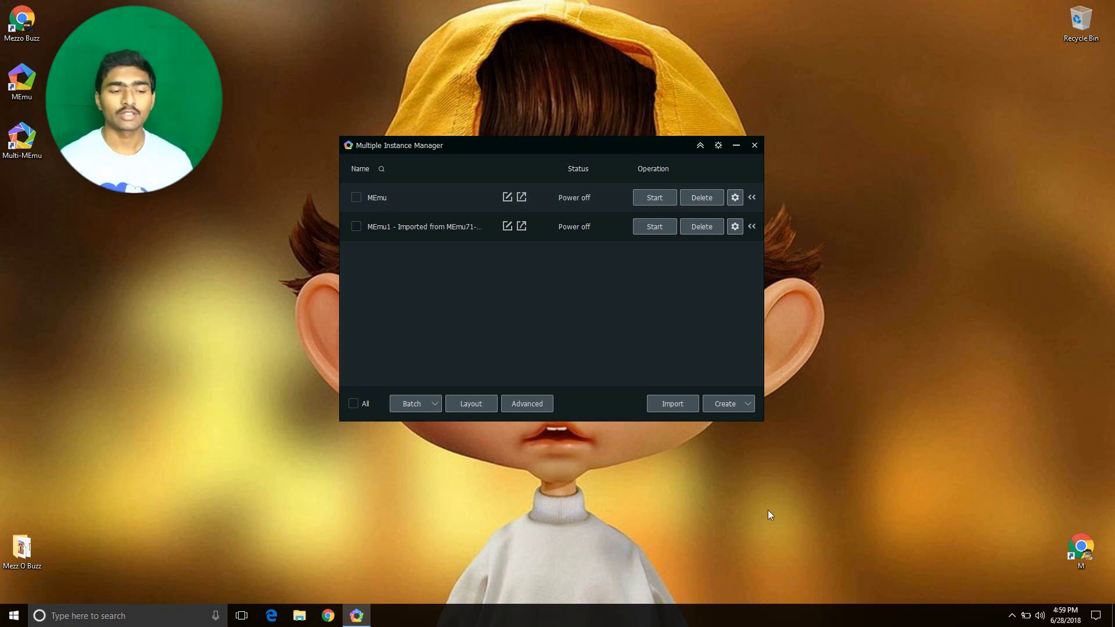
# - Start the instance imported from MEmu71-Beta-0614.ova and dismiss the MEmu Guide overlay
pyautogui.click(647, 227)
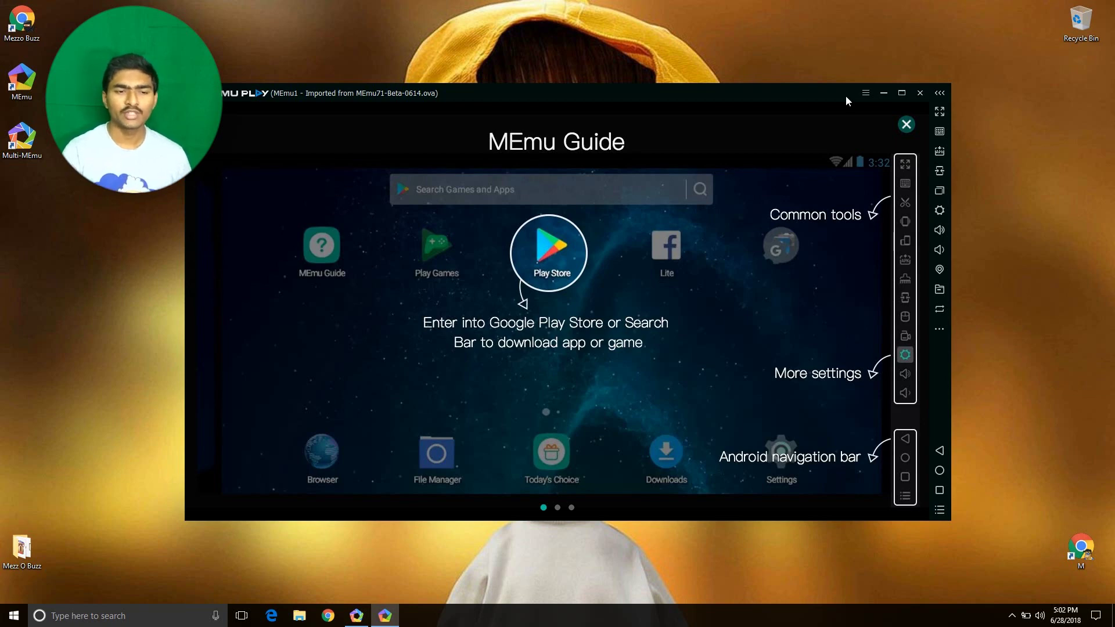
pyautogui.click(905, 125)
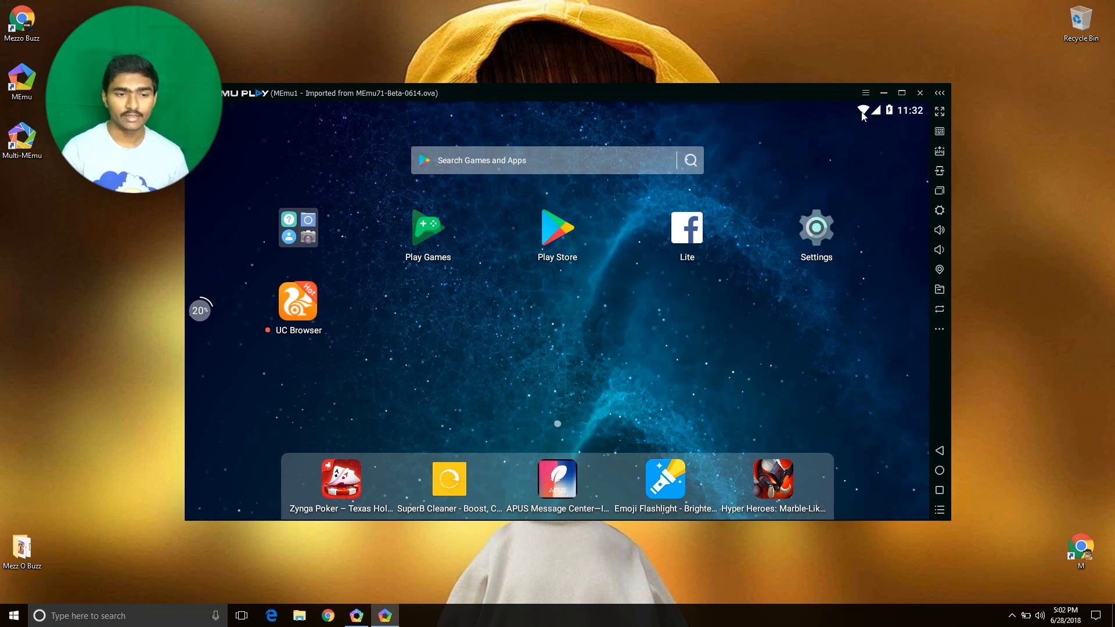
# - Check the Android version in the emulator's About tablet settings, then return to the home screen
pyautogui.moveTo(855, 121); pyautogui.dragTo(843, 192)
pyautogui.click(837, 121)
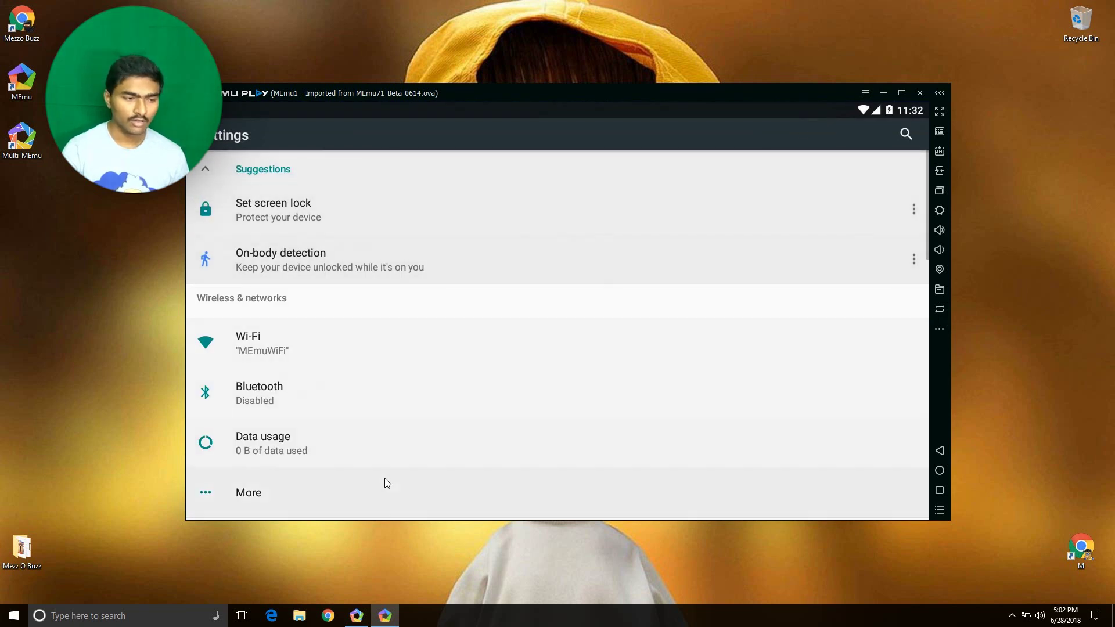
pyautogui.moveTo(386, 480); pyautogui.dragTo(465, 167)
pyautogui.moveTo(416, 389); pyautogui.dragTo(448, 174)
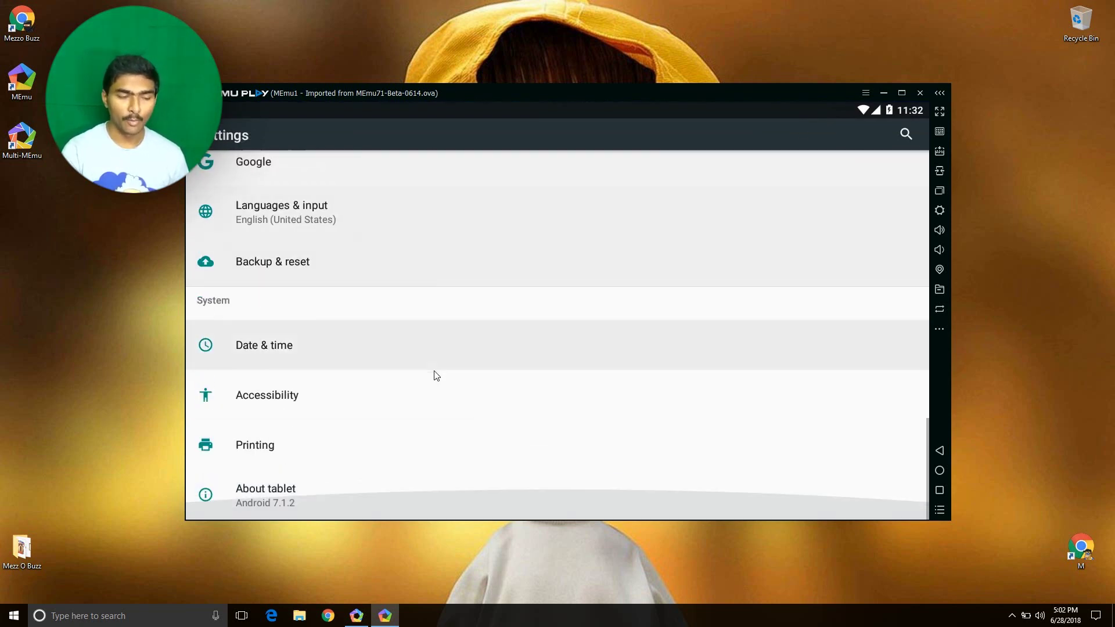
pyautogui.click(283, 503)
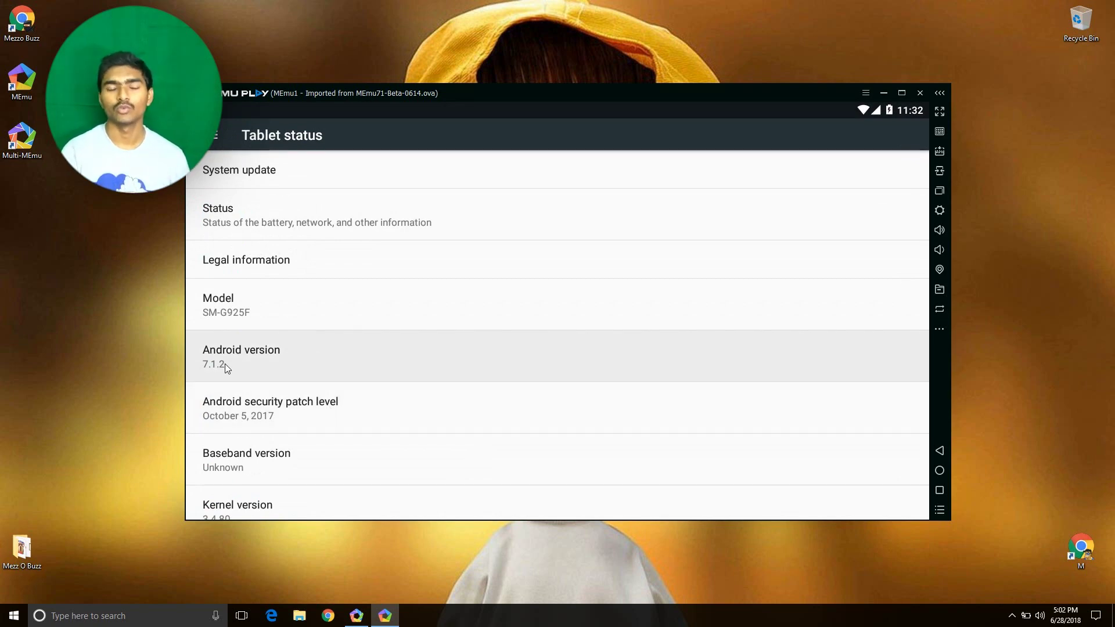
pyautogui.press('Home')
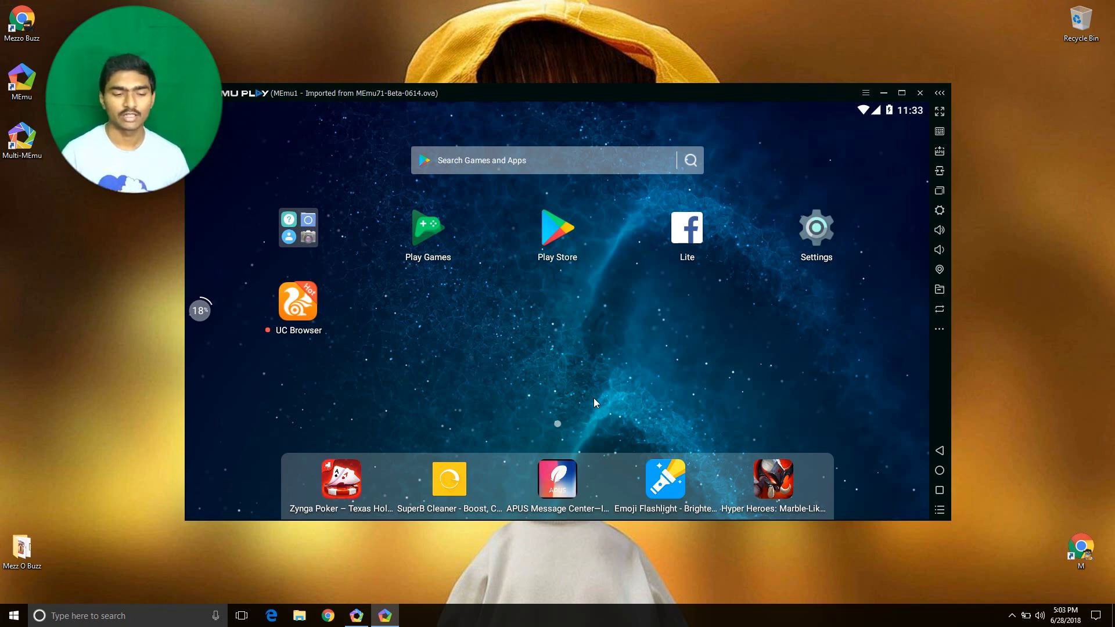
# - View the Camera app from the unnamed home screen folder and return to the home screen
pyautogui.click(304, 238)
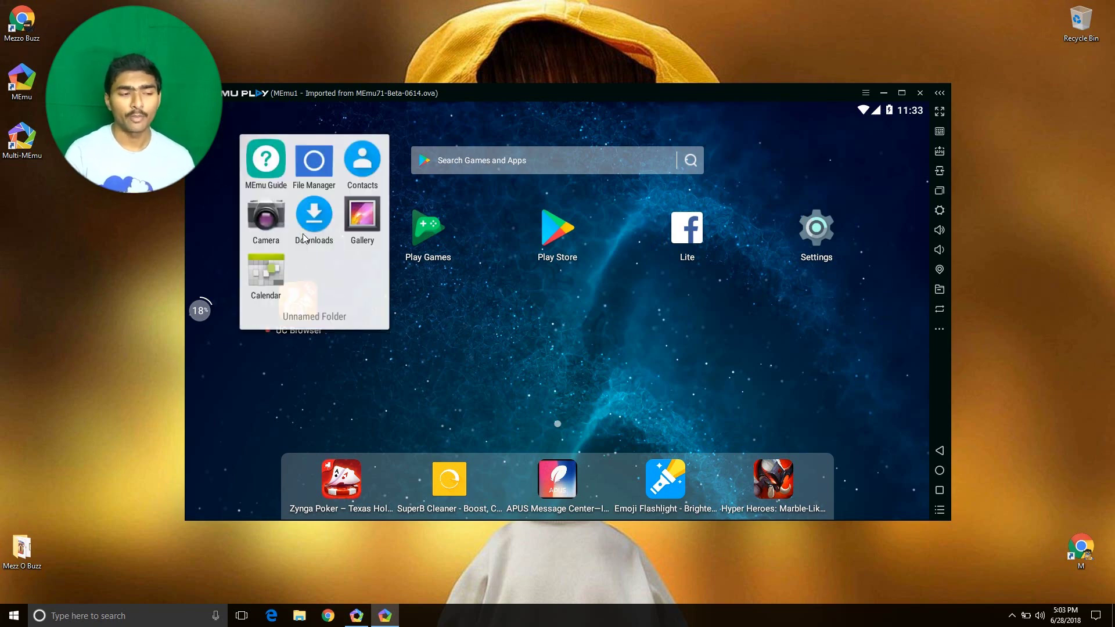
pyautogui.click(260, 226)
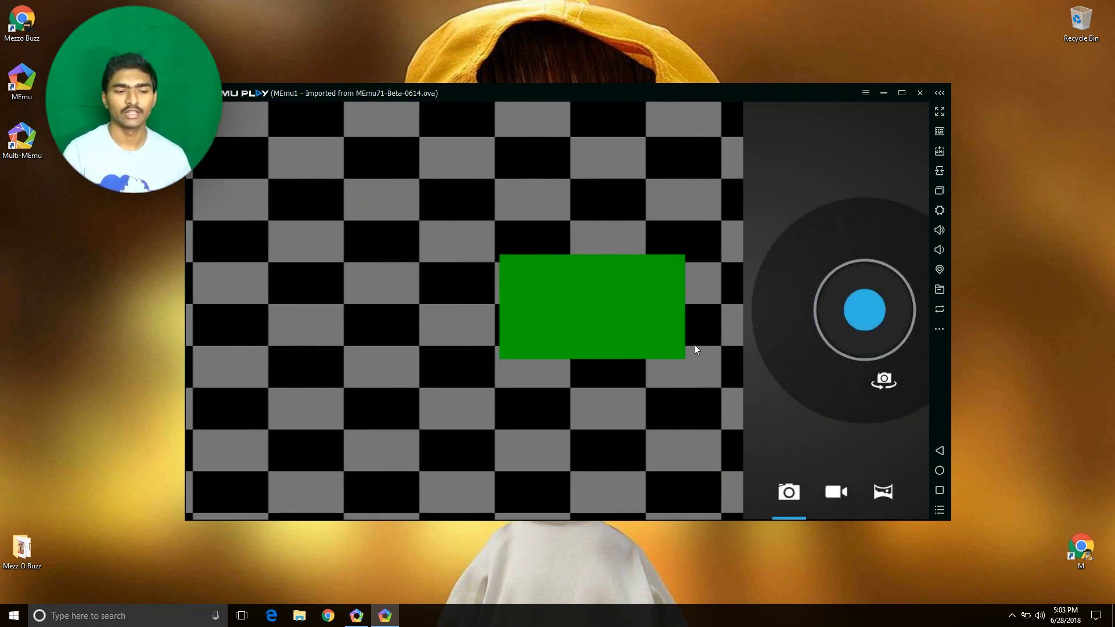
pyautogui.press('Escape')
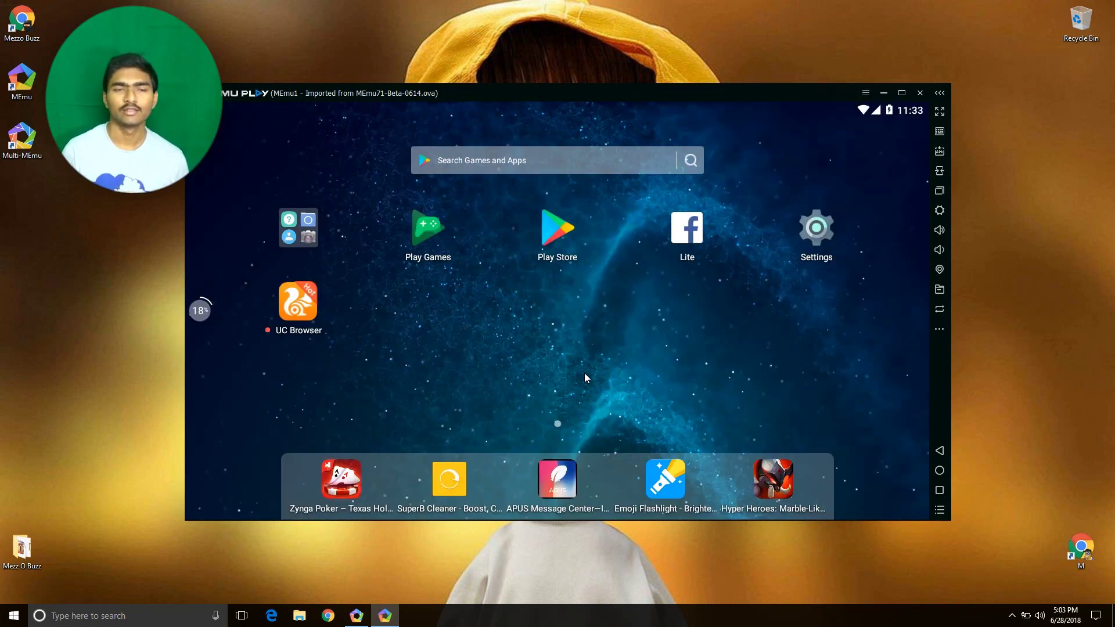